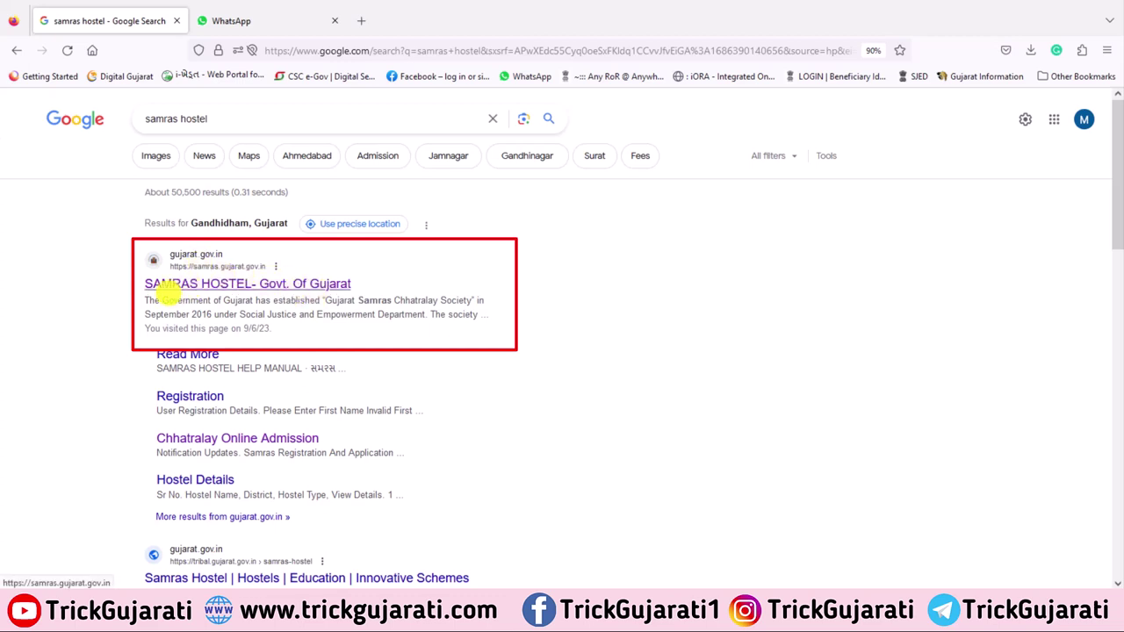
Open the SAMRAS HOSTEL government website from the search results and go to its Chhatralay Online Admission page.
drag(123, 279, 204, 283)
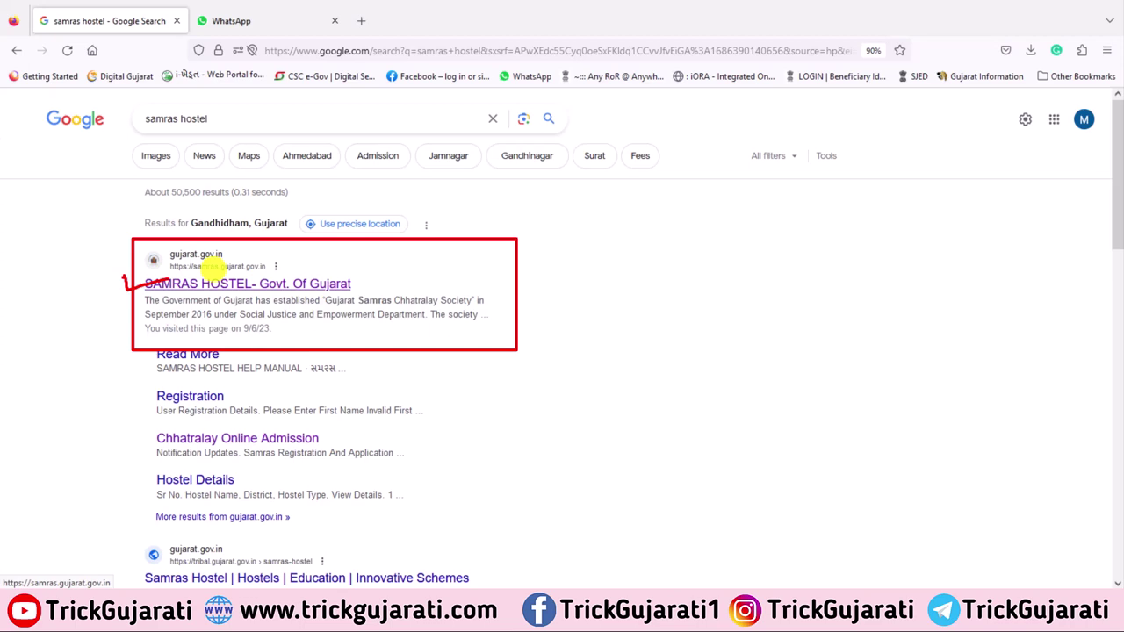
key(Escape)
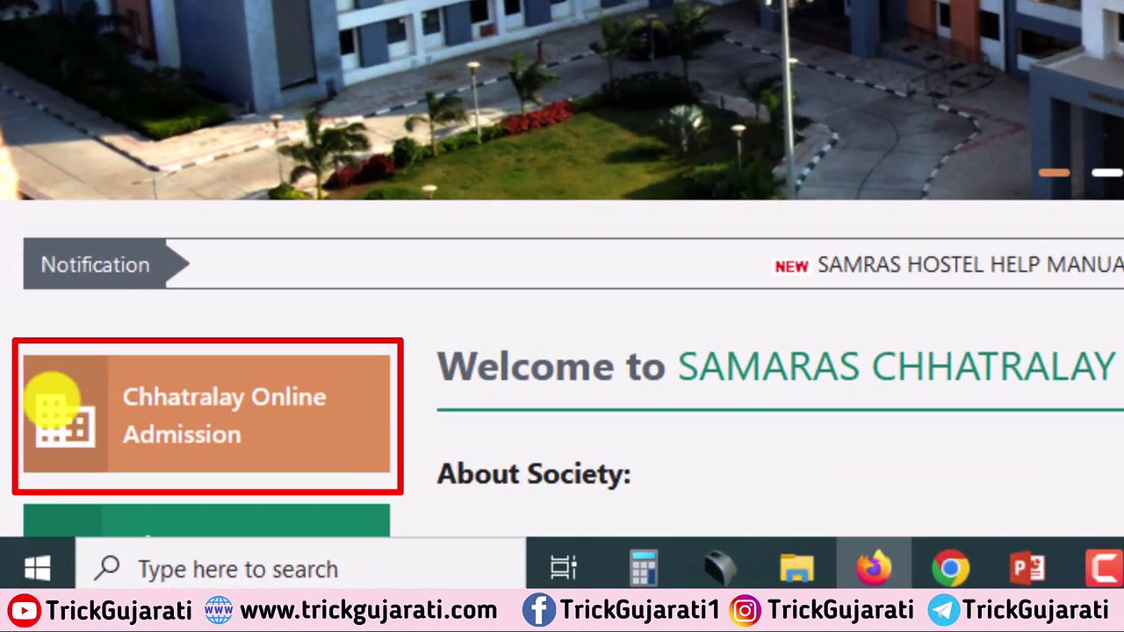
drag(52, 395, 179, 392)
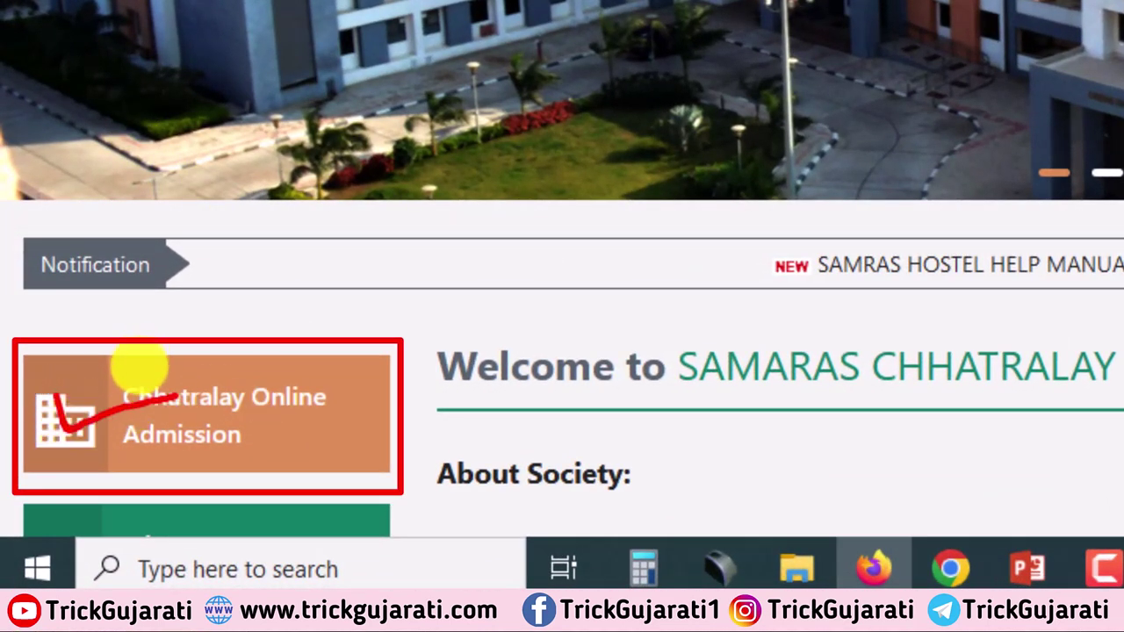
mouse_move(31, 360)
mouse_down()
mouse_move(439, 359)
mouse_move(416, 490)
mouse_move(8, 492)
mouse_move(33, 376)
mouse_up()
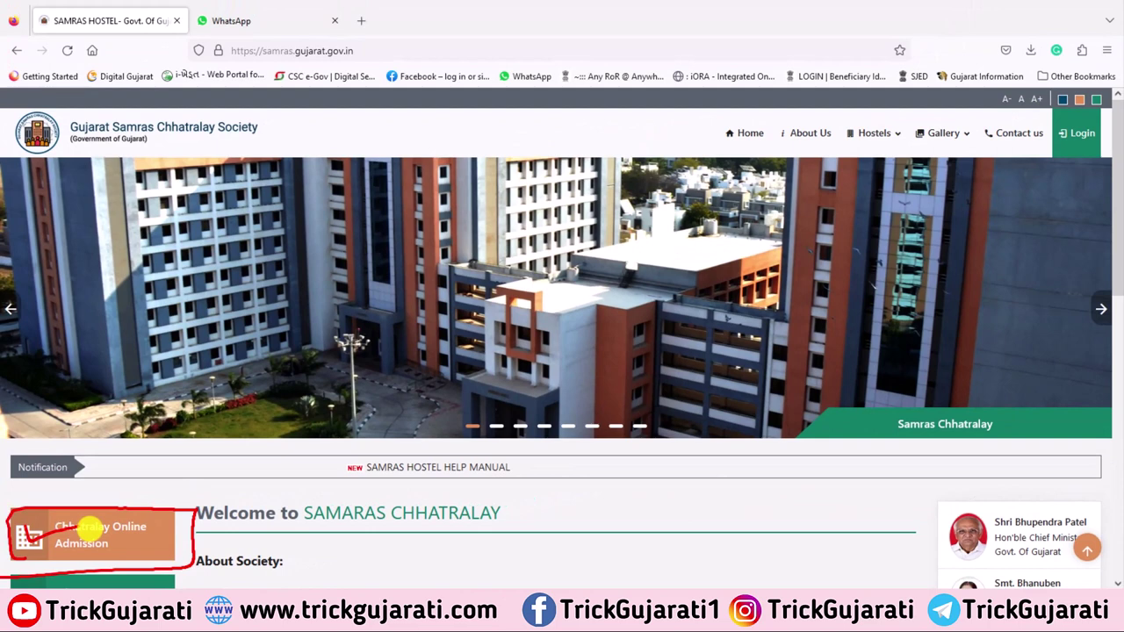
click(92, 528)
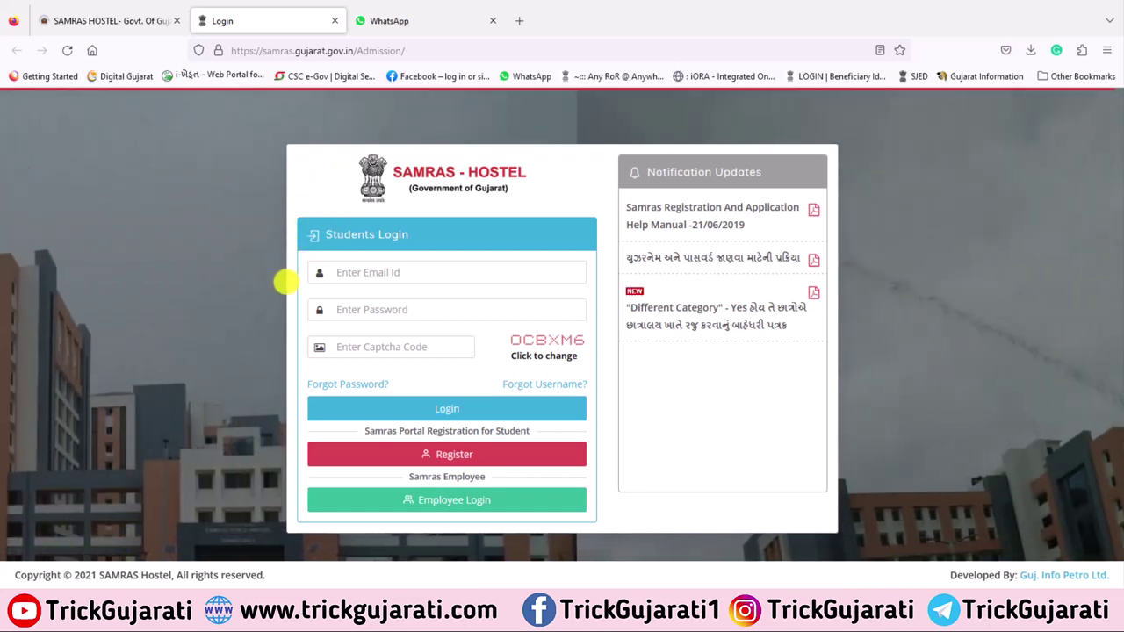
Look over the Students Login fields and open the Samras portal registration form for a new student.
mouse_move(292, 266)
mouse_down()
mouse_move(325, 271)
mouse_move(323, 309)
mouse_up()
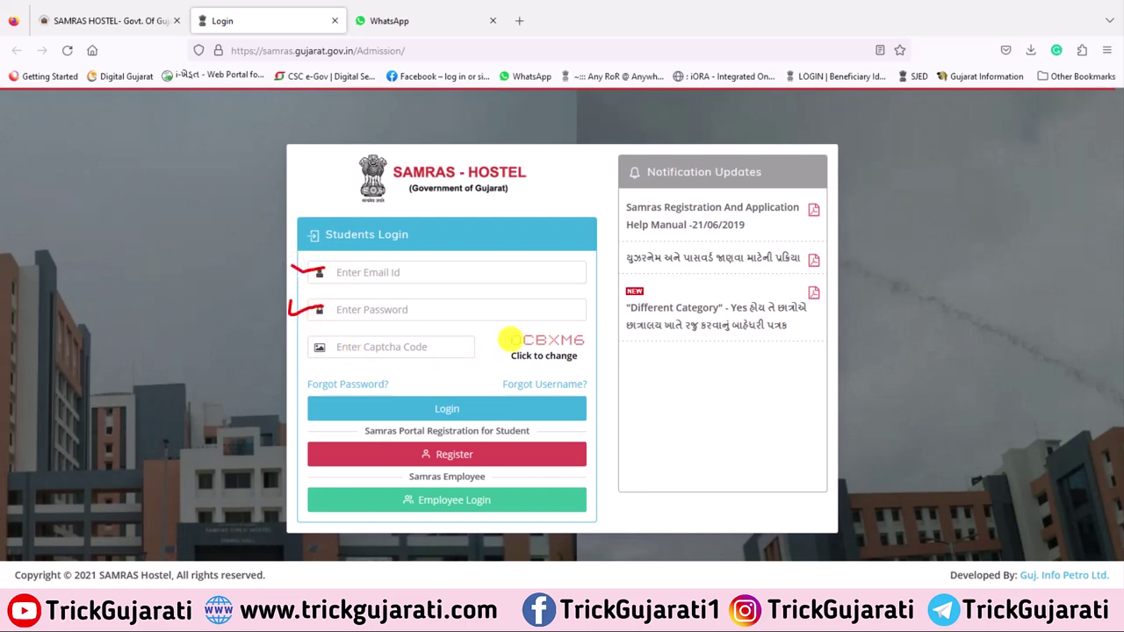
drag(496, 331, 511, 341)
mouse_move(378, 330)
mouse_down()
mouse_move(459, 328)
mouse_move(395, 363)
mouse_move(373, 333)
mouse_up()
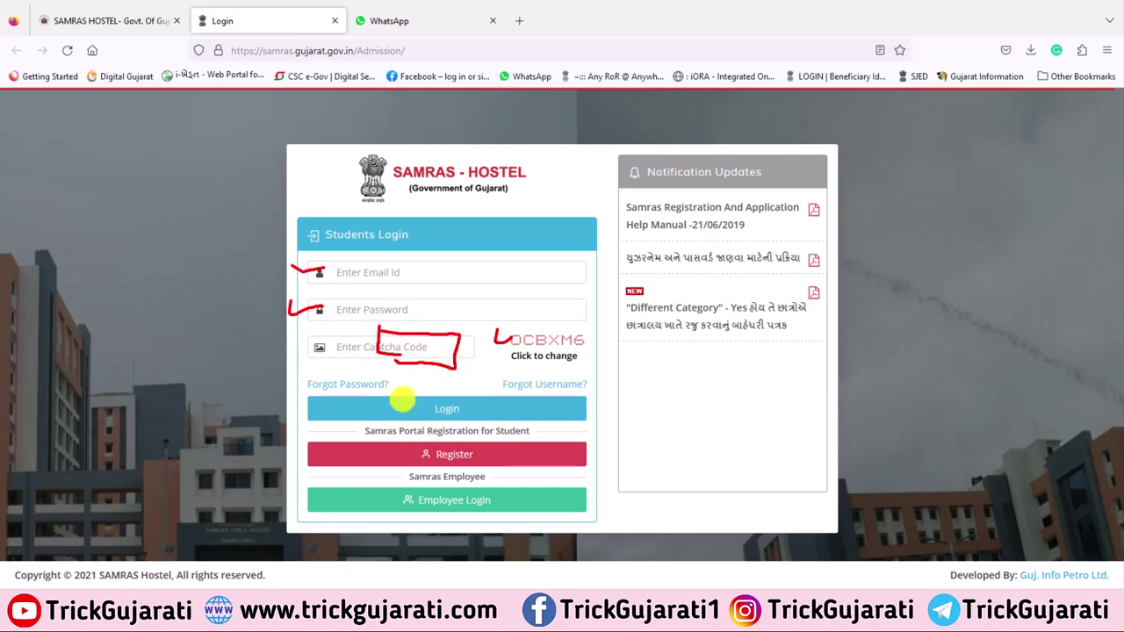
drag(402, 398, 448, 405)
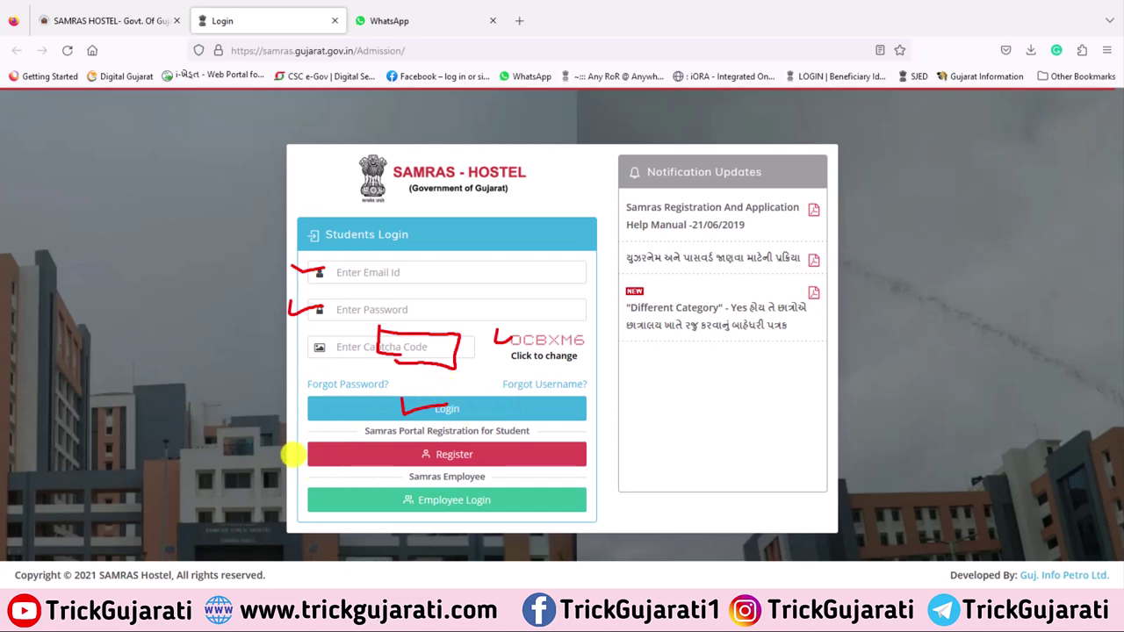
drag(293, 455, 339, 446)
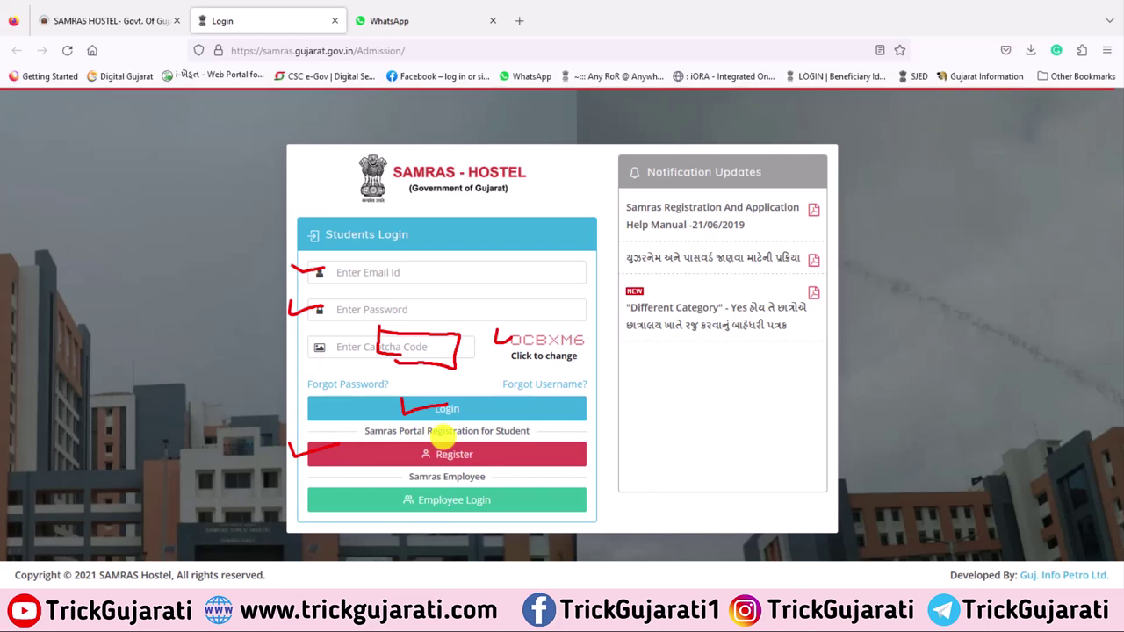
key(Escape)
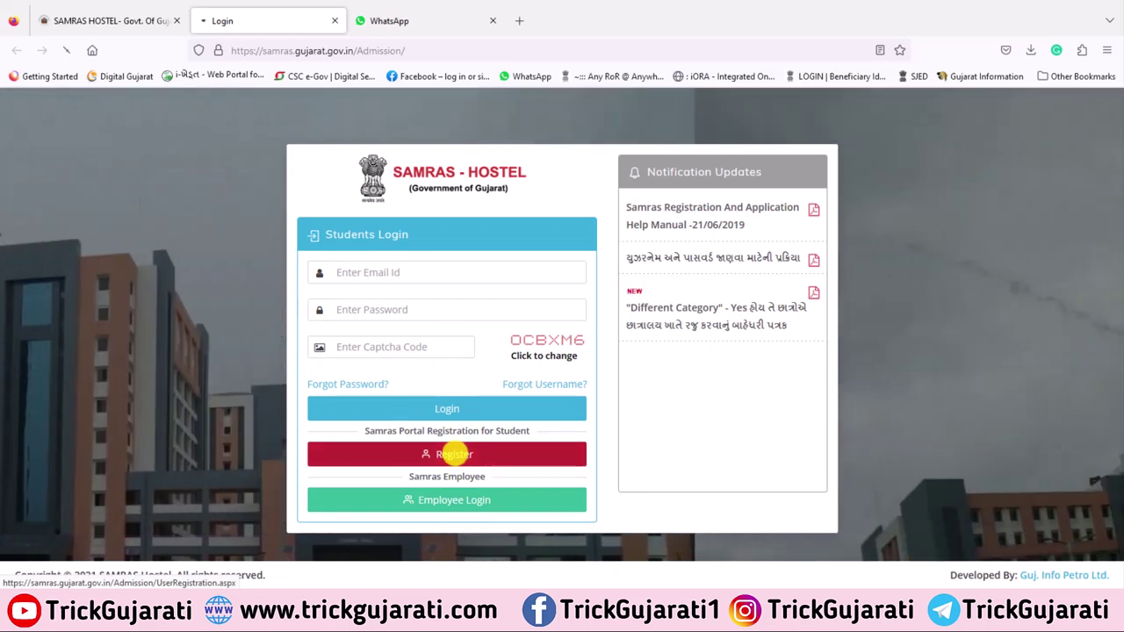
click(454, 454)
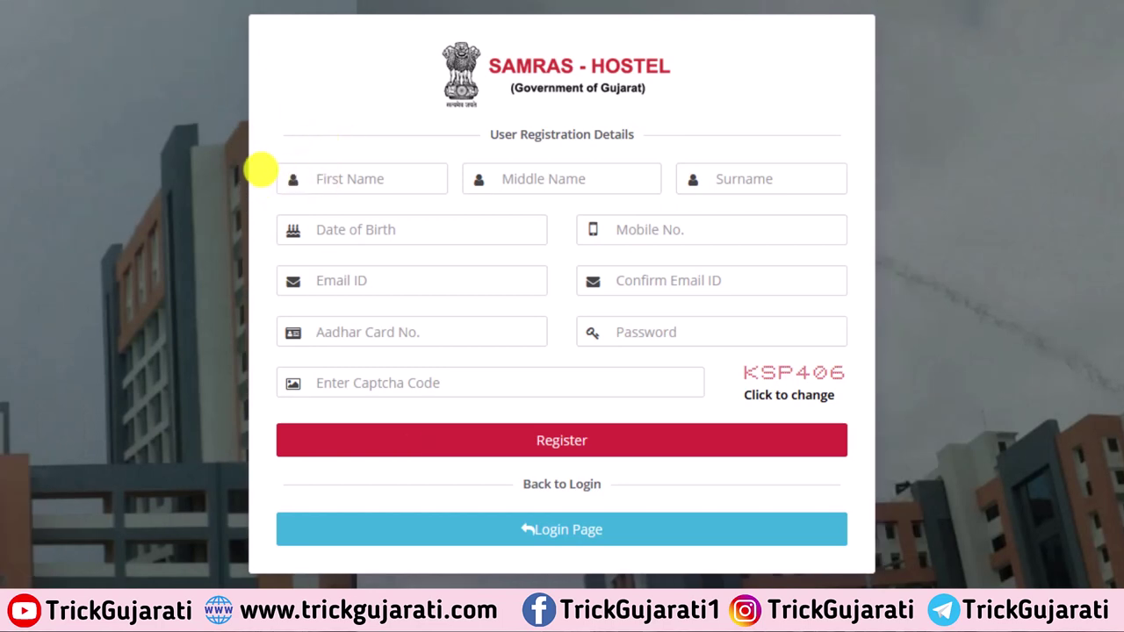
Review the registration form's name, date of birth, mobile, email, Aadhar, password and captcha fields and how to submit it.
drag(262, 173, 311, 172)
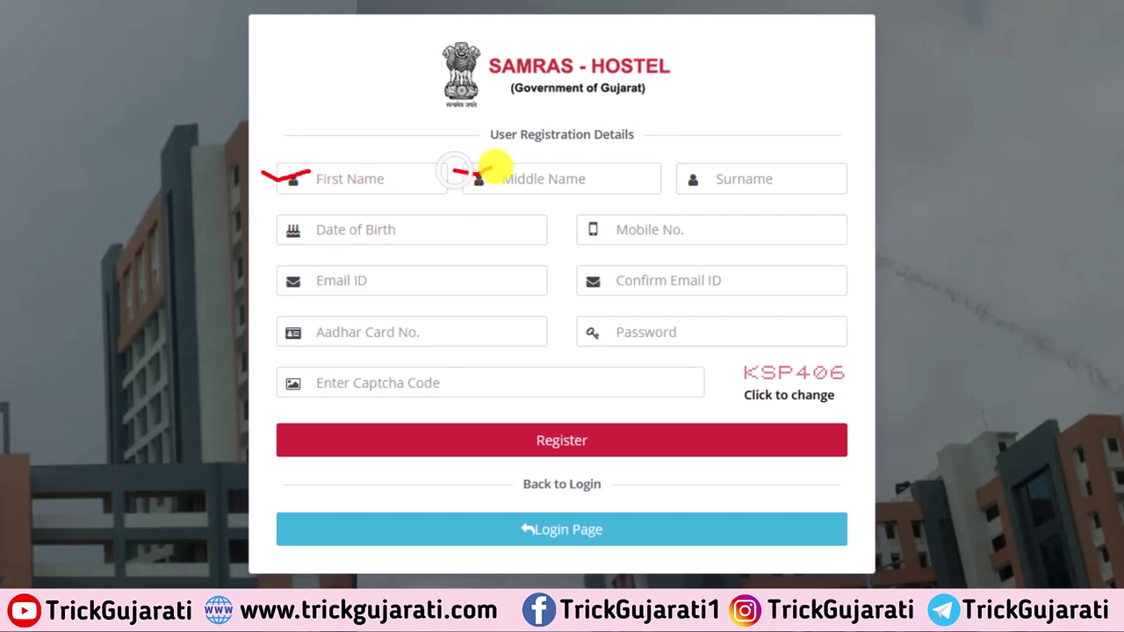
mouse_move(453, 172)
mouse_down()
mouse_move(483, 181)
mouse_move(497, 167)
mouse_up()
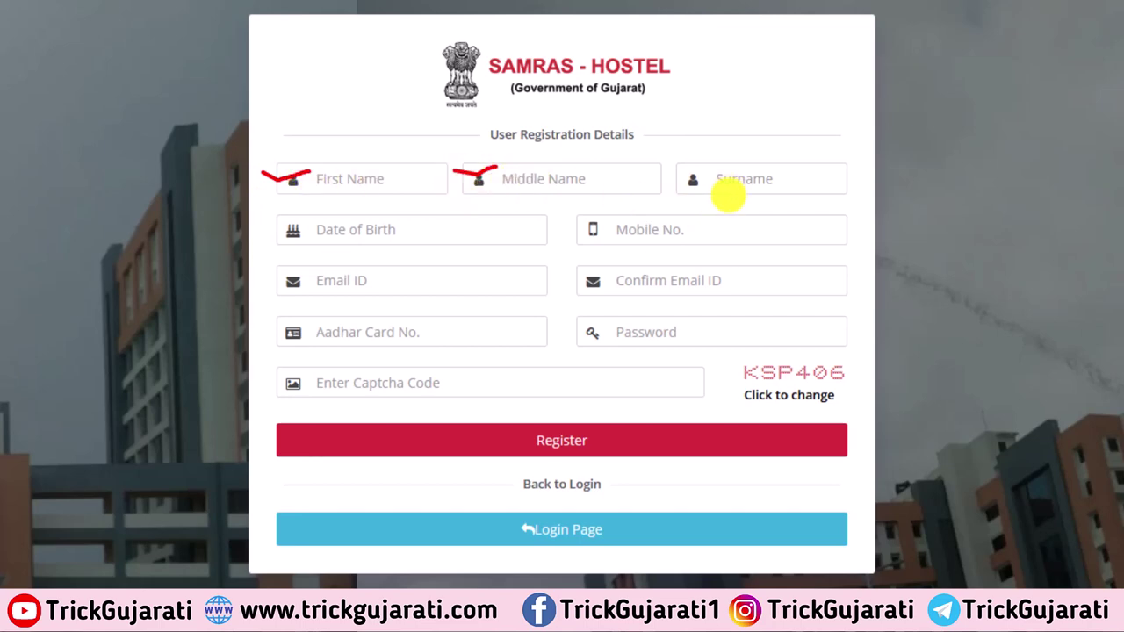
drag(681, 188, 788, 201)
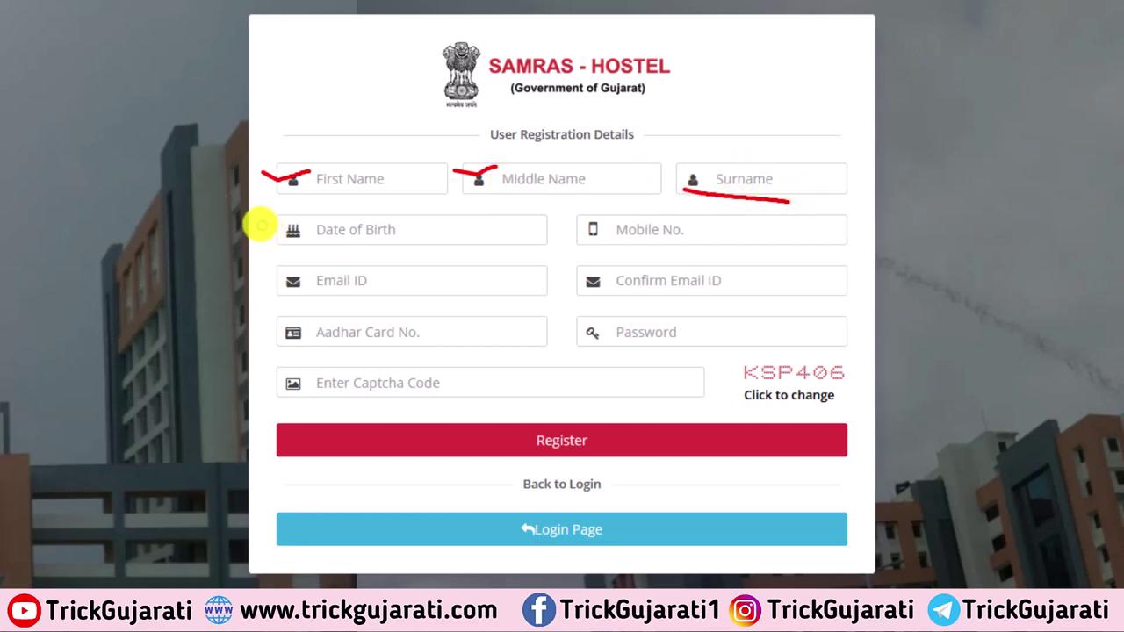
drag(258, 218, 305, 226)
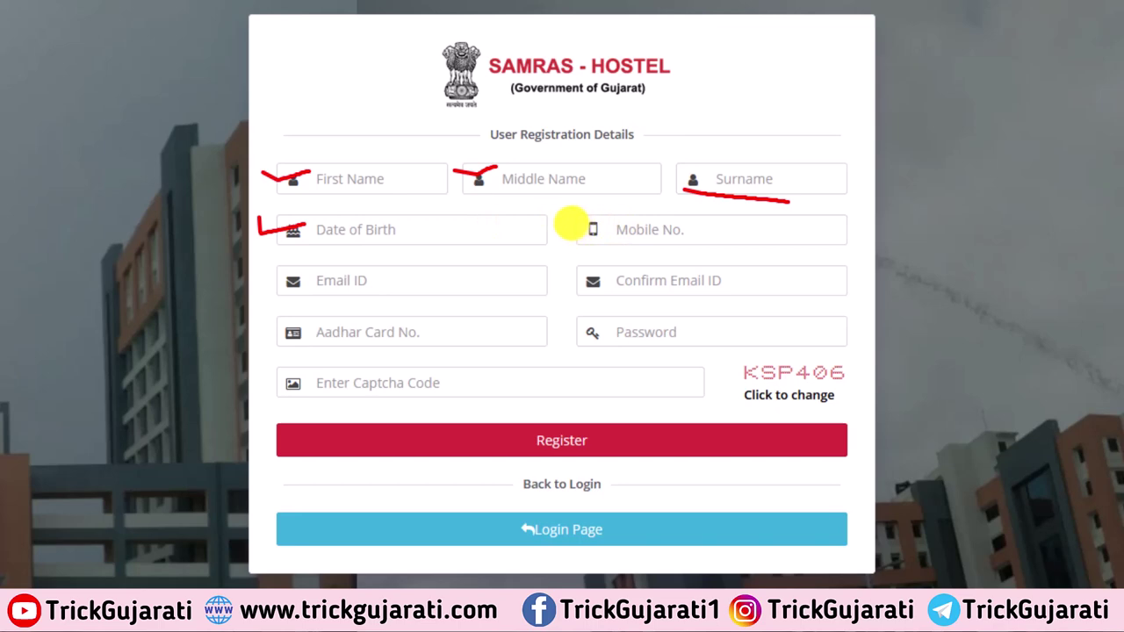
drag(569, 225, 615, 222)
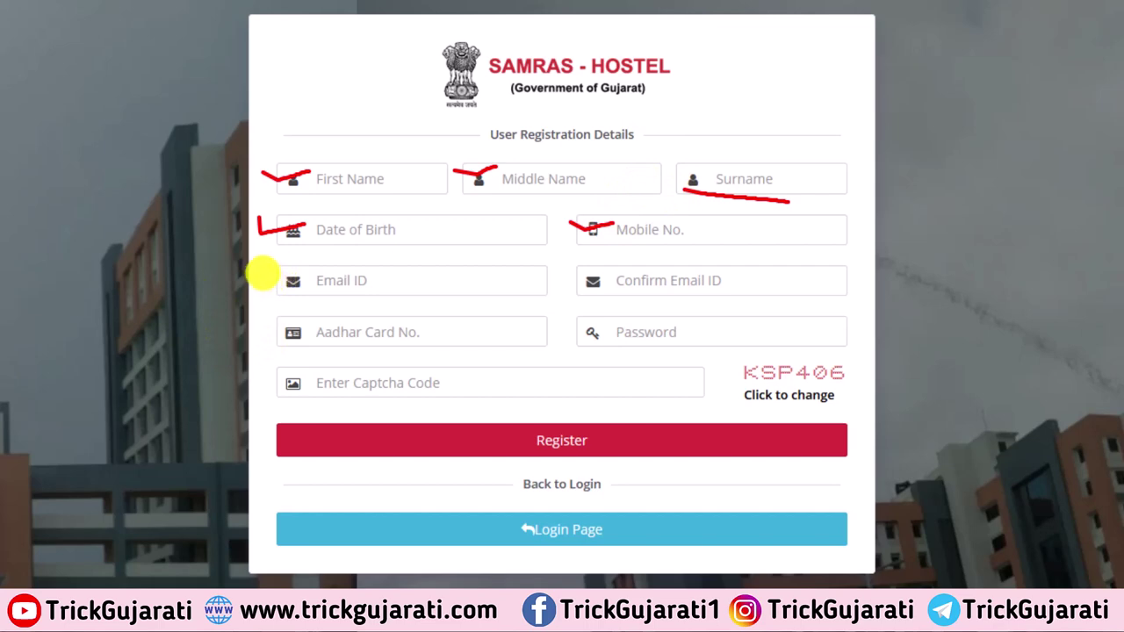
drag(263, 274, 301, 271)
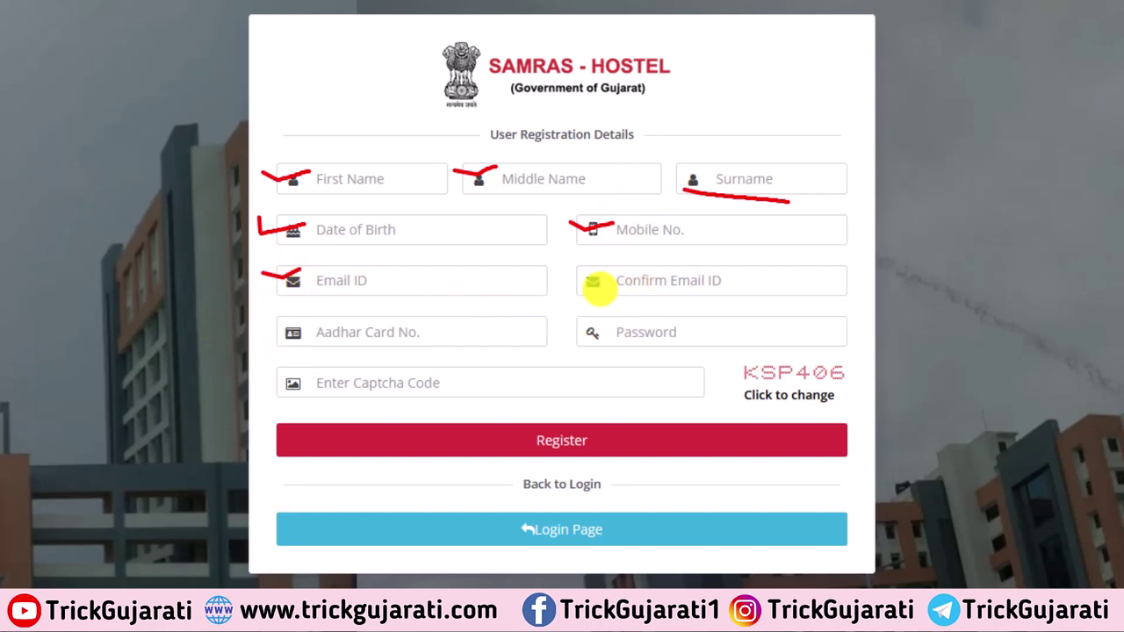
drag(567, 268, 619, 274)
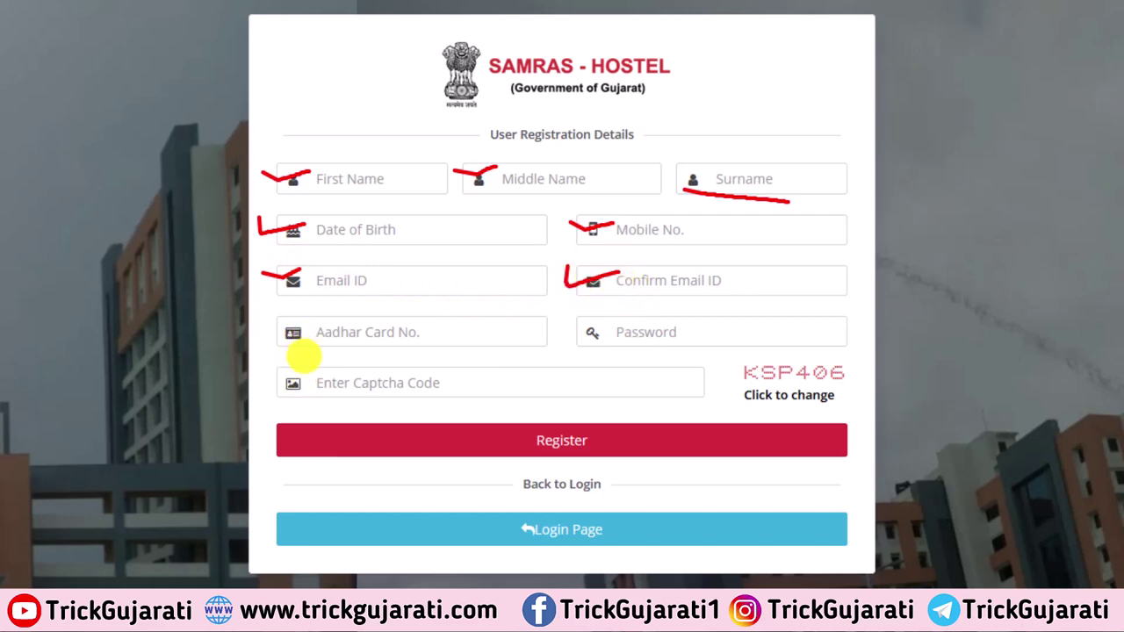
drag(259, 313, 300, 324)
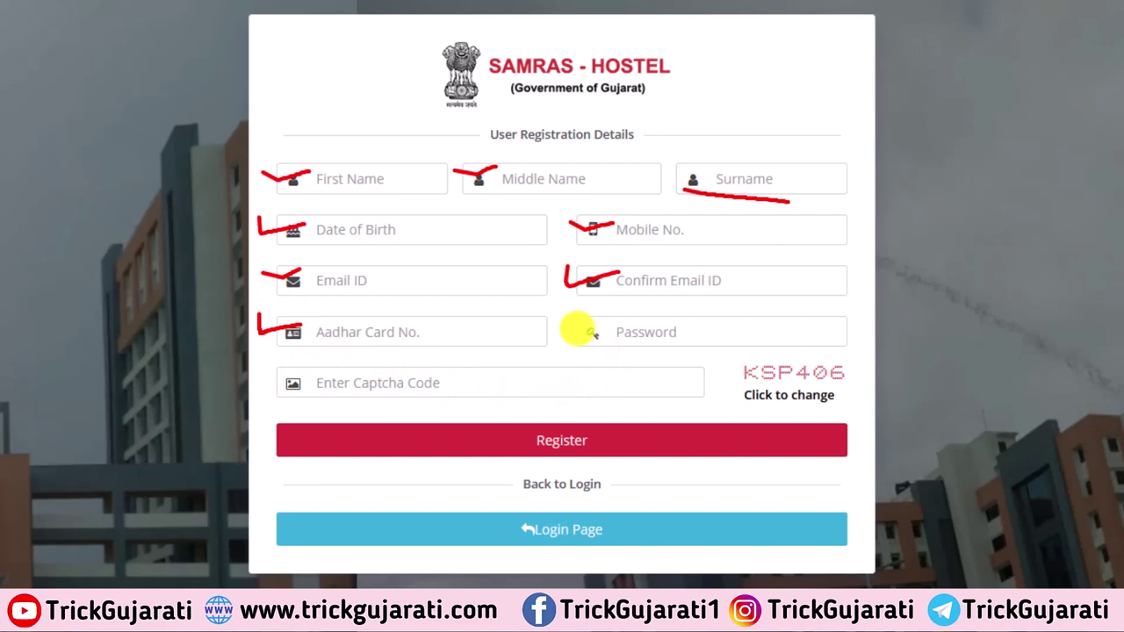
drag(571, 323, 608, 315)
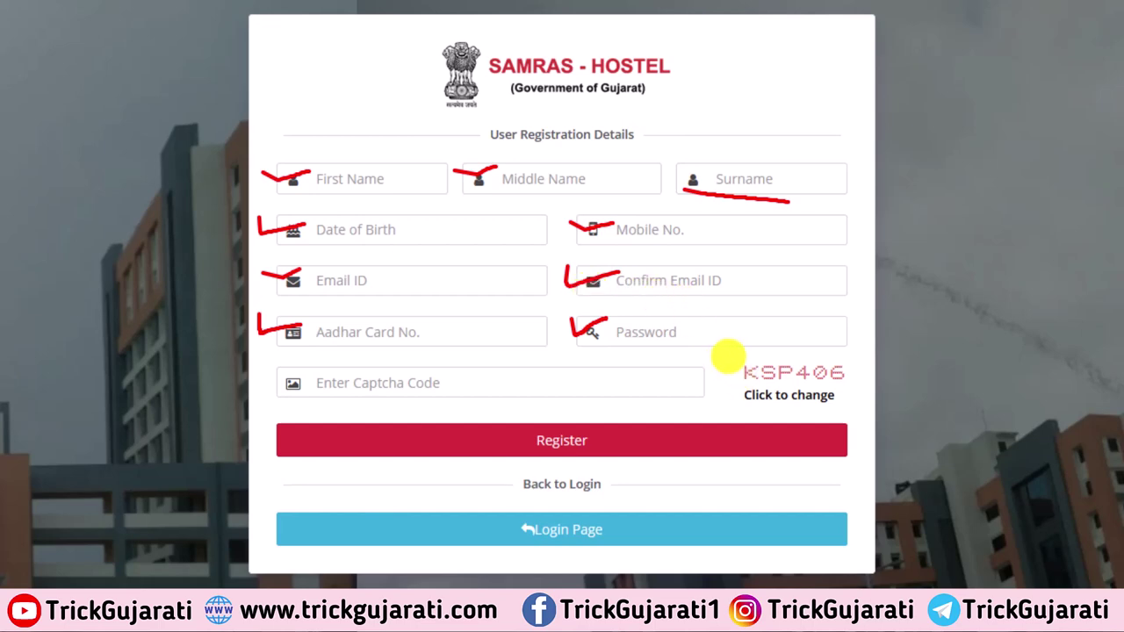
drag(720, 360, 764, 367)
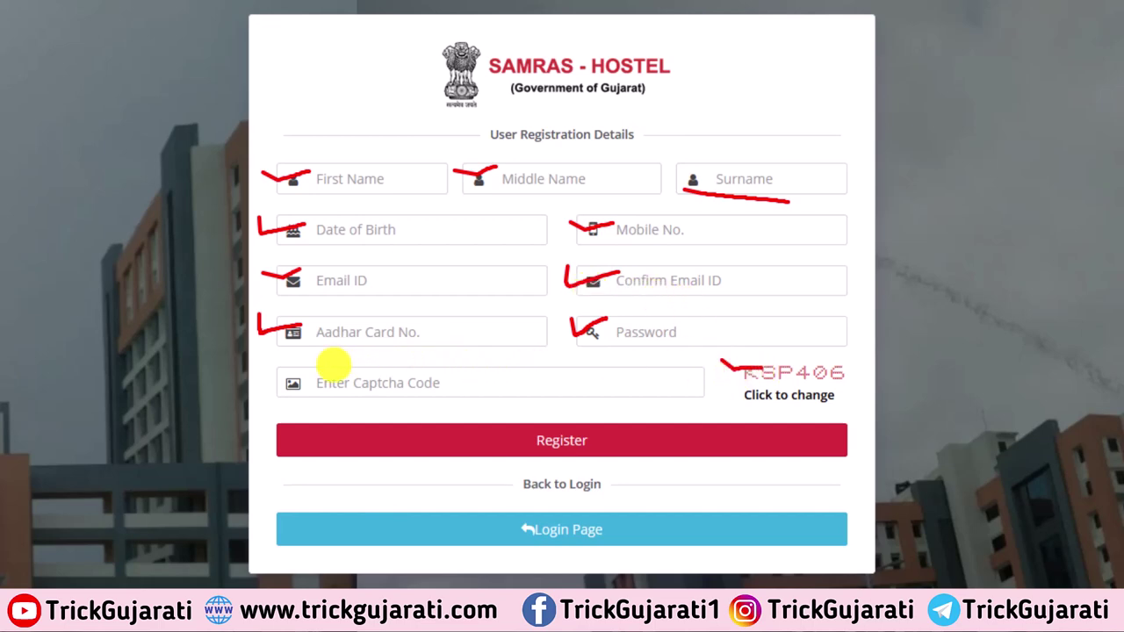
mouse_move(321, 367)
mouse_down()
mouse_move(464, 376)
mouse_move(362, 401)
mouse_move(312, 360)
mouse_up()
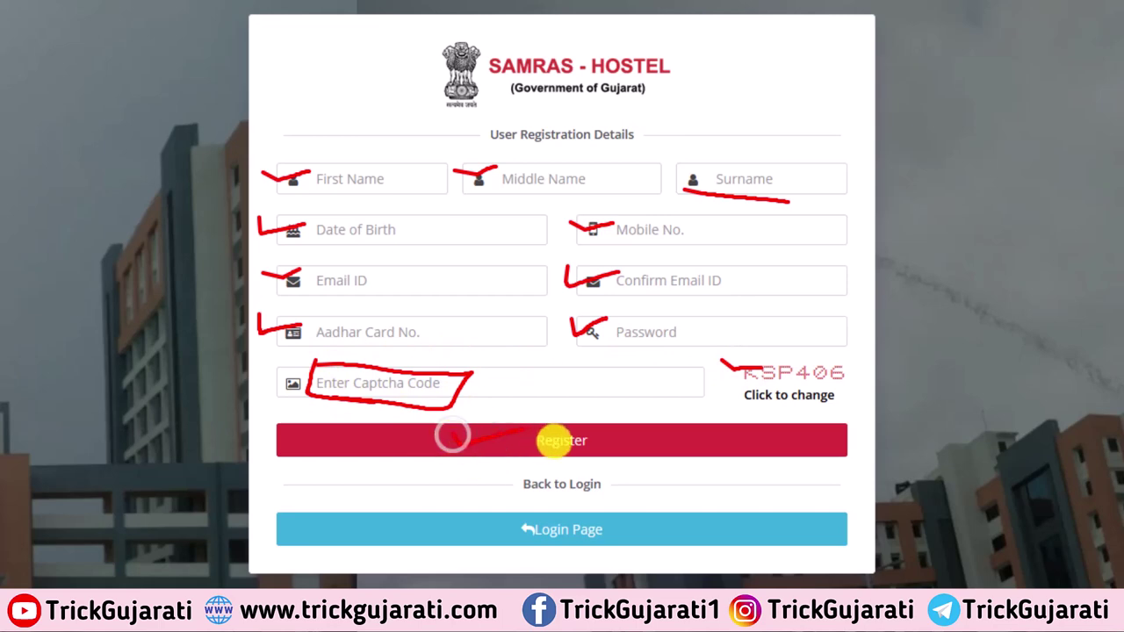
drag(451, 444, 525, 429)
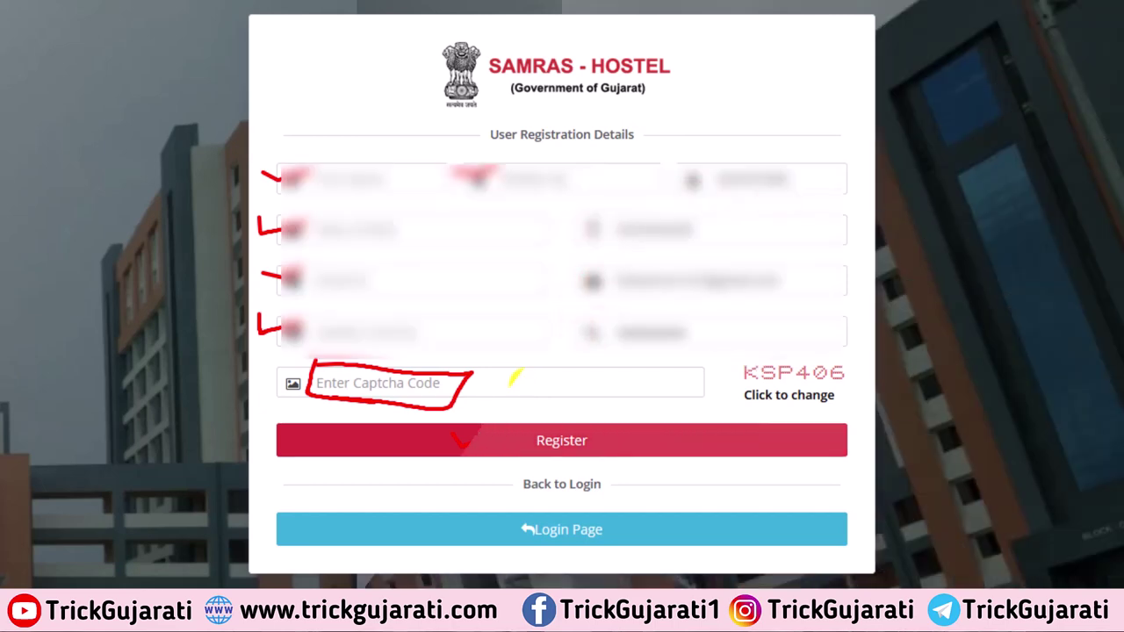
Check the completed registration details, submit the student registration and dismiss the resulting dialog.
mouse_move(276, 131)
mouse_down()
mouse_move(276, 156)
mouse_move(721, 369)
mouse_move(864, 398)
mouse_up()
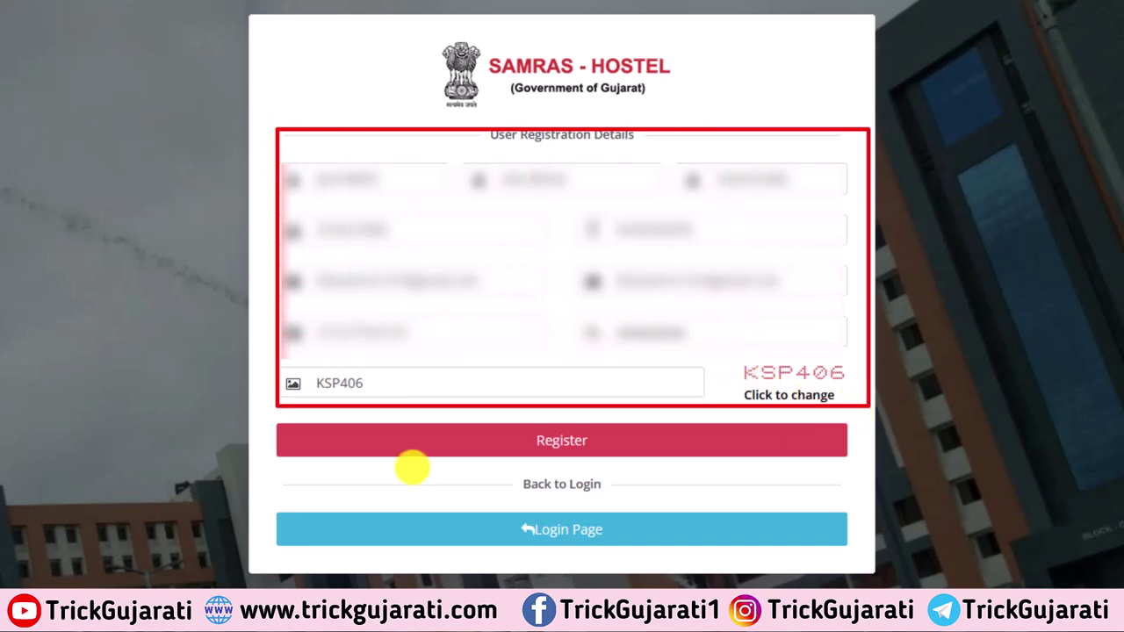
drag(274, 422, 852, 459)
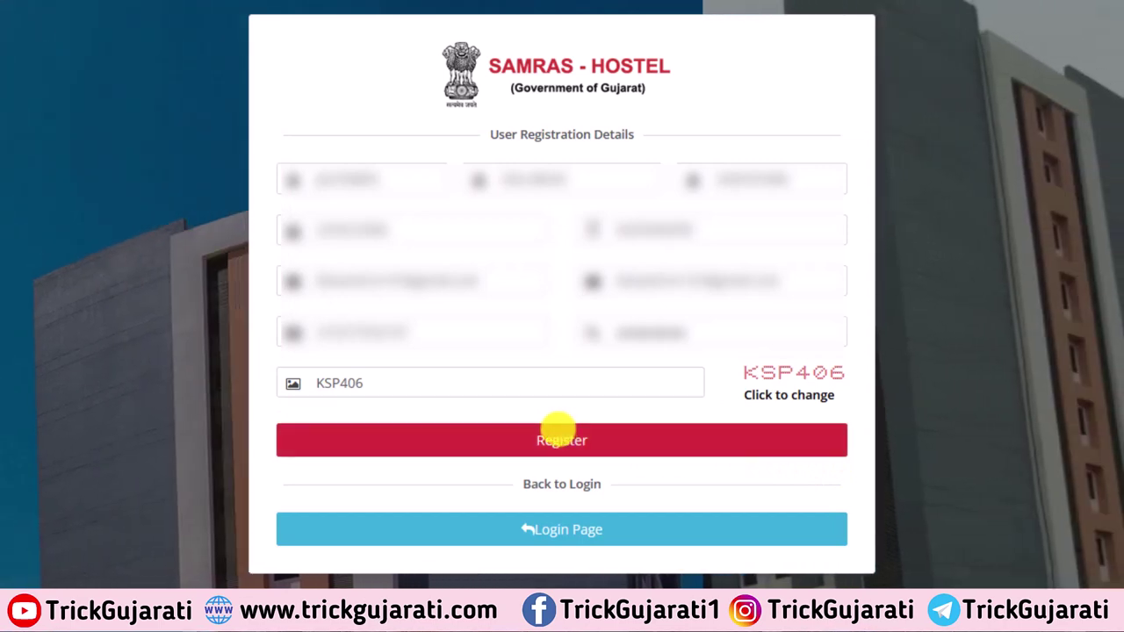
click(561, 440)
click(374, 140)
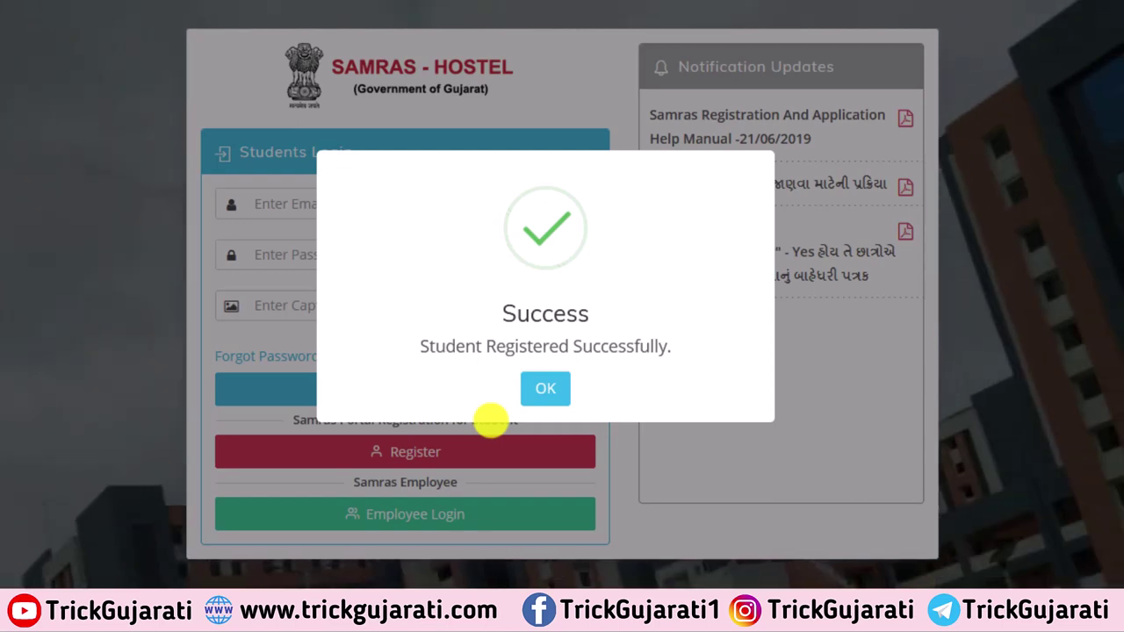
click(552, 389)
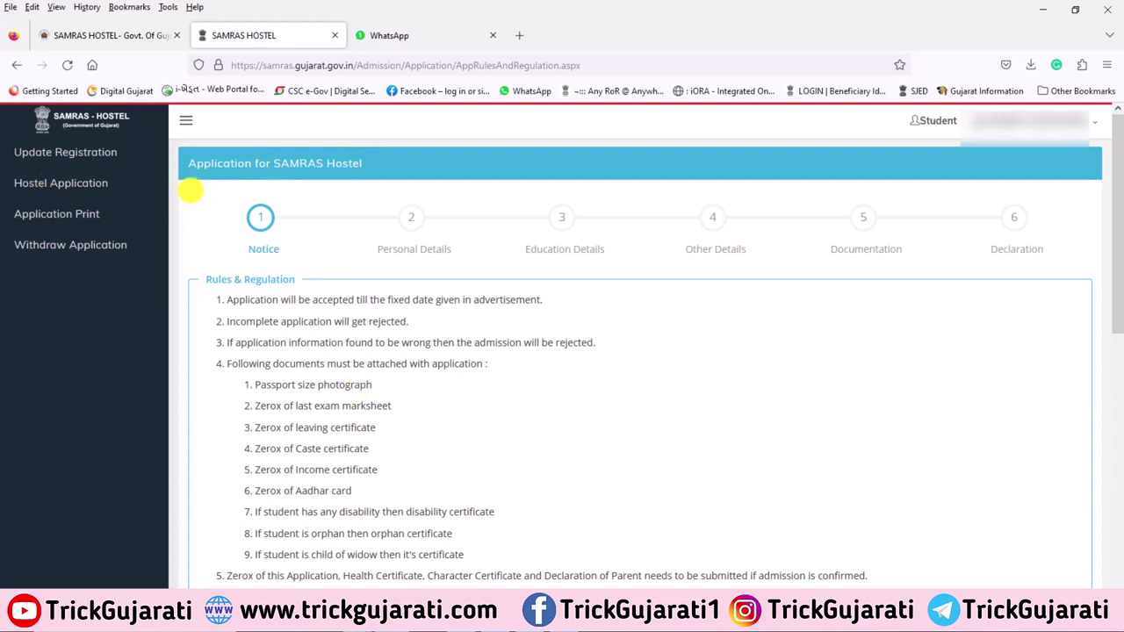
Review the hostel application's stages, from Notice through Personal Details, Education Details, Other Details and Documentation to Declaration.
mouse_move(179, 185)
mouse_down()
mouse_move(569, 247)
mouse_move(946, 238)
mouse_move(1070, 266)
mouse_up()
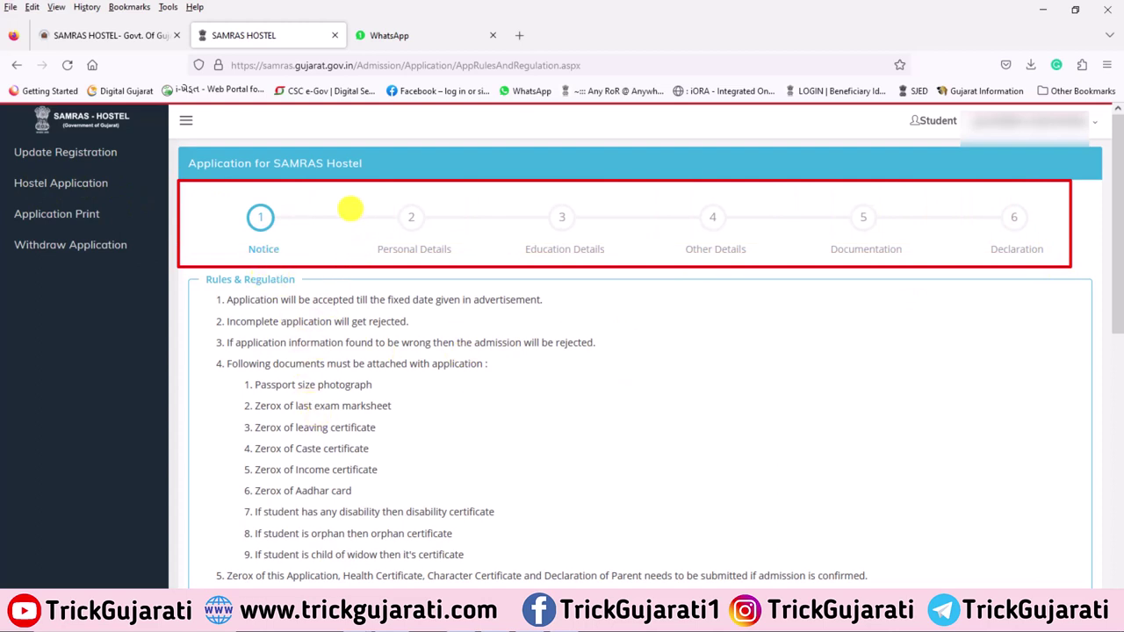
drag(347, 188, 463, 260)
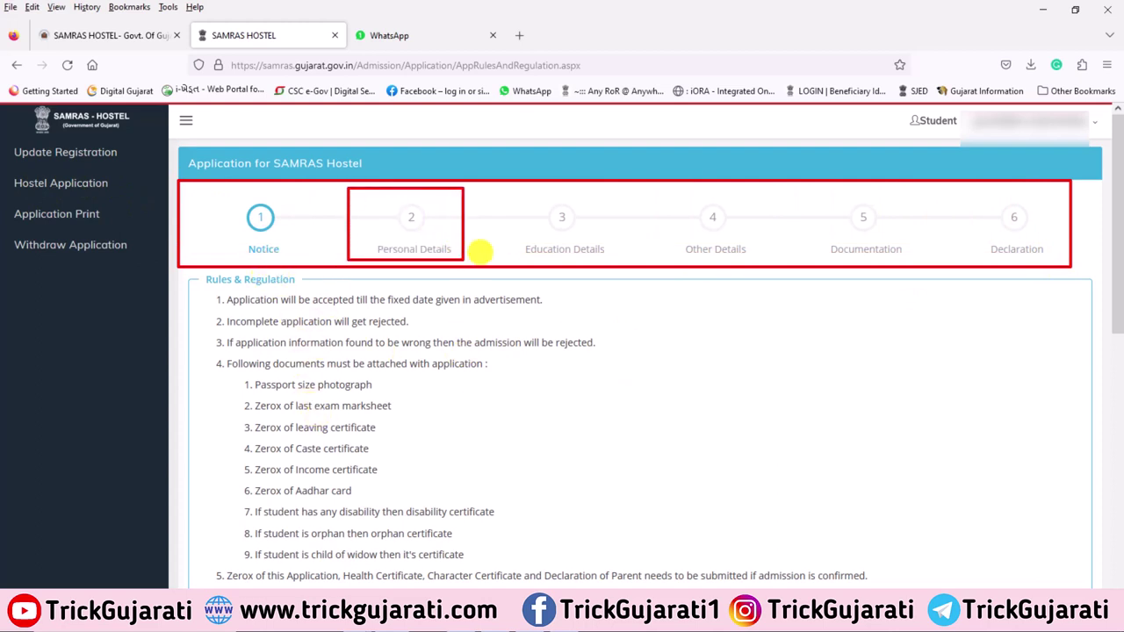
mouse_move(502, 195)
mouse_down()
mouse_move(536, 250)
mouse_move(620, 257)
mouse_up()
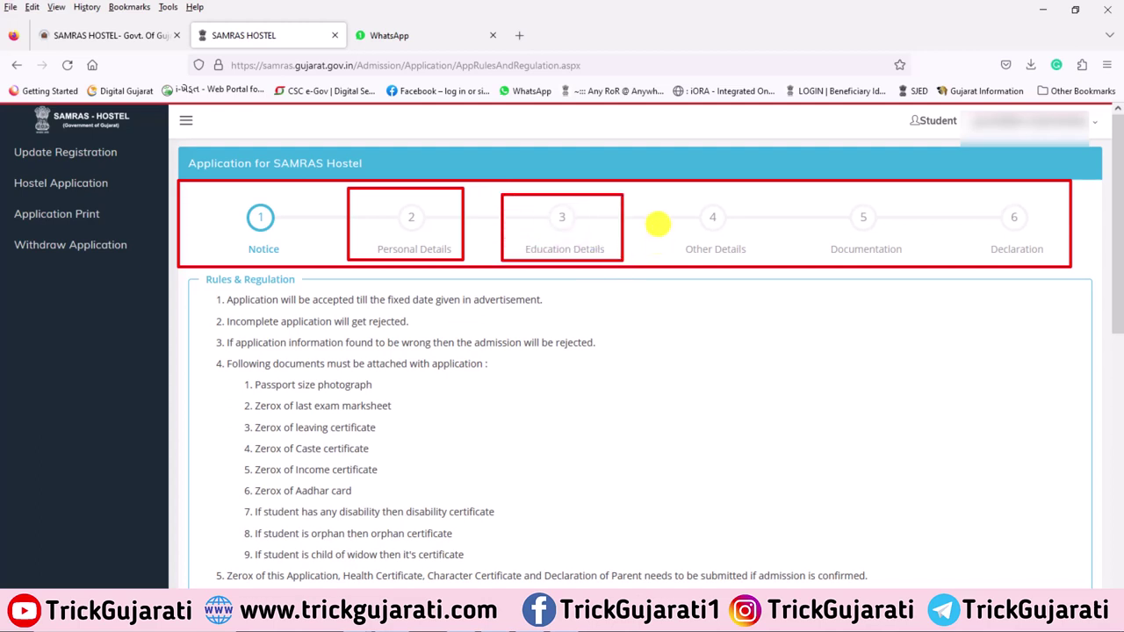
drag(647, 191, 761, 260)
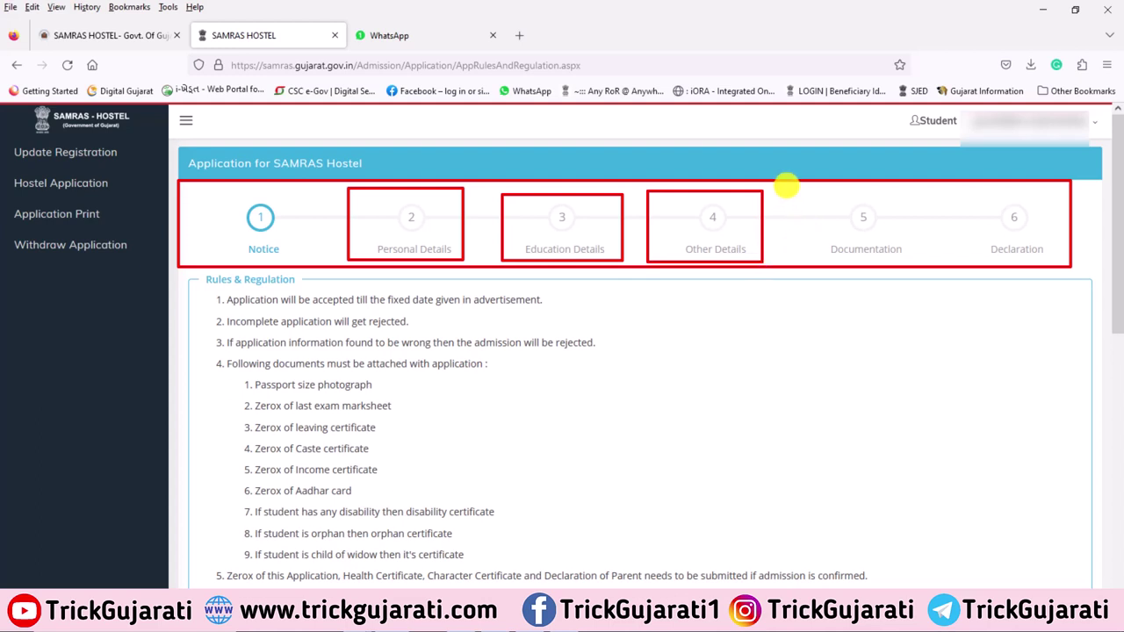
drag(786, 184, 919, 258)
mouse_move(947, 186)
mouse_down()
mouse_move(974, 218)
mouse_move(1047, 263)
mouse_move(1060, 258)
mouse_up()
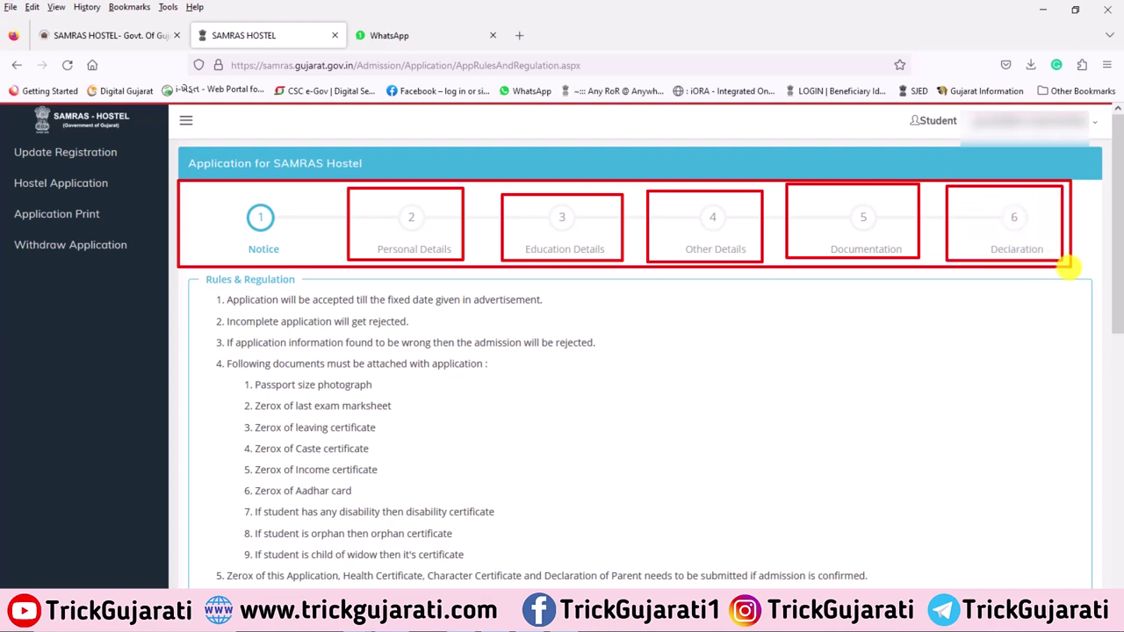